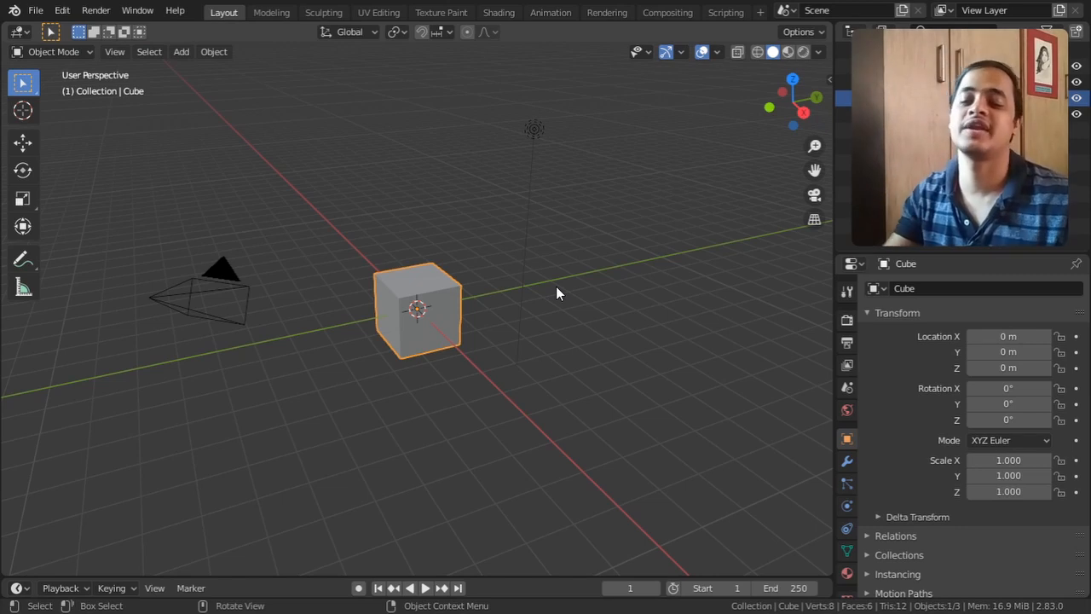
pyautogui.click(181, 51)
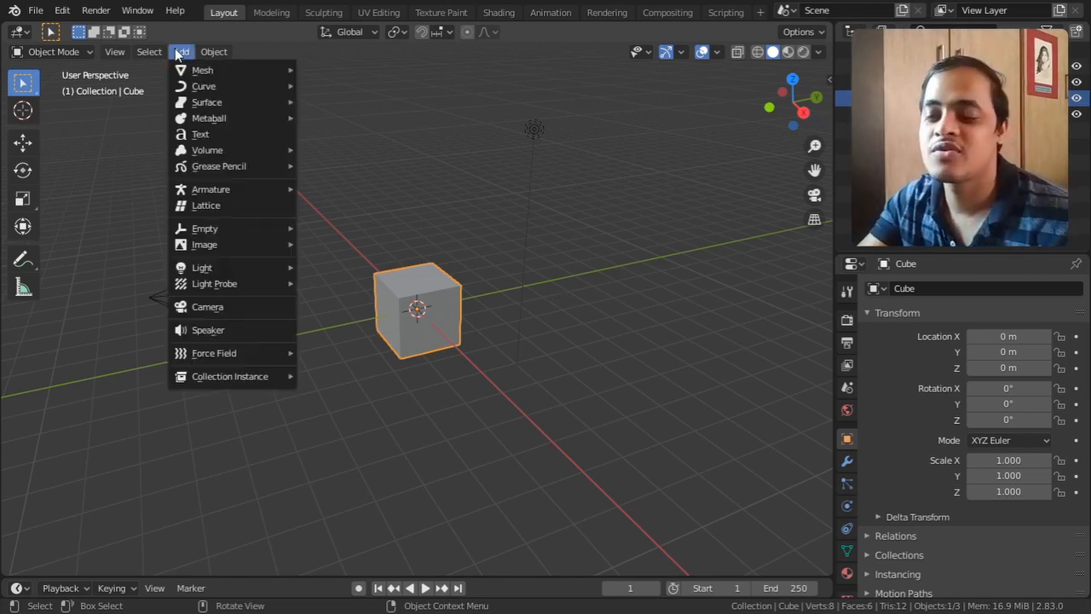
pyautogui.moveTo(182, 74)
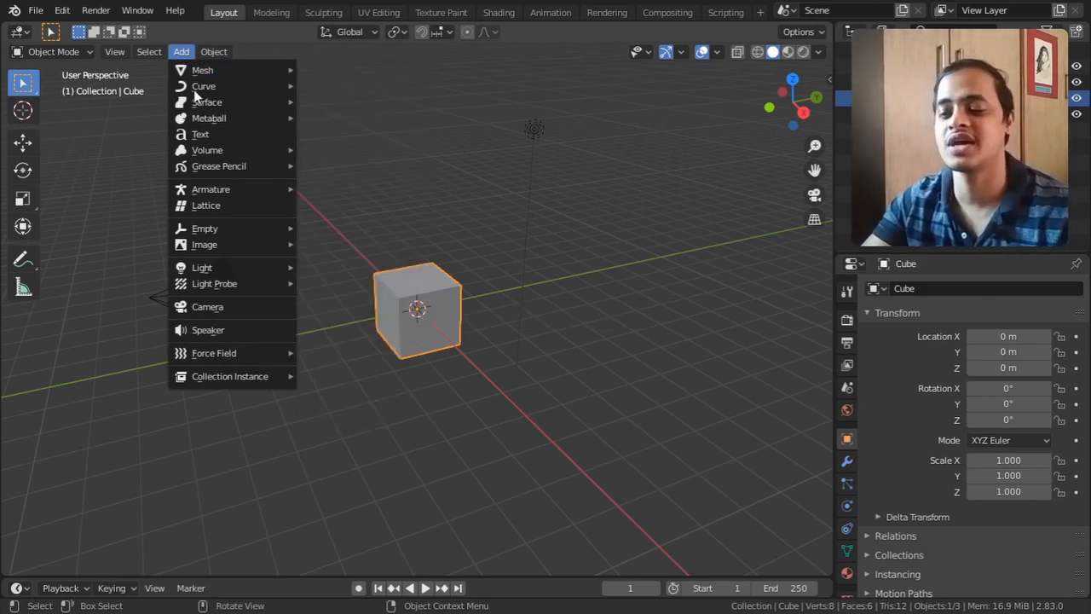
pyautogui.click(62, 10)
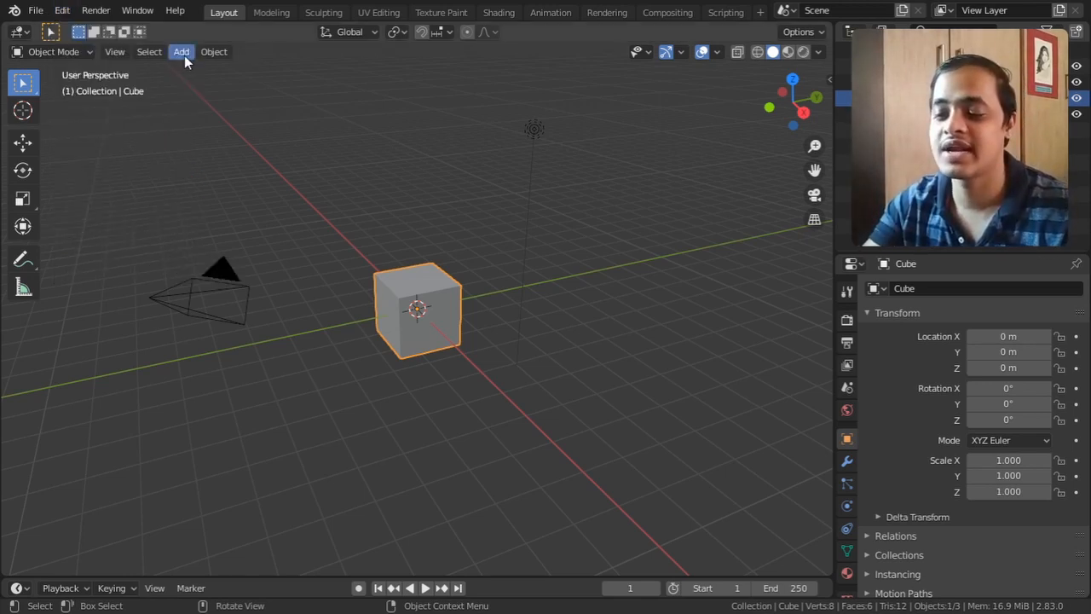
pyautogui.click(183, 52)
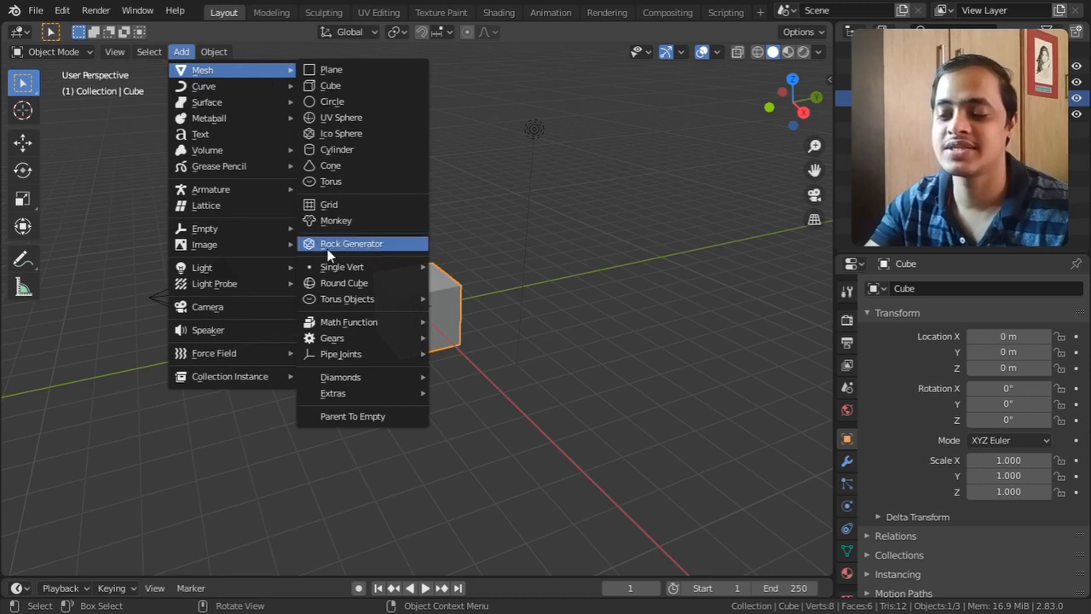
pyautogui.moveTo(332, 324)
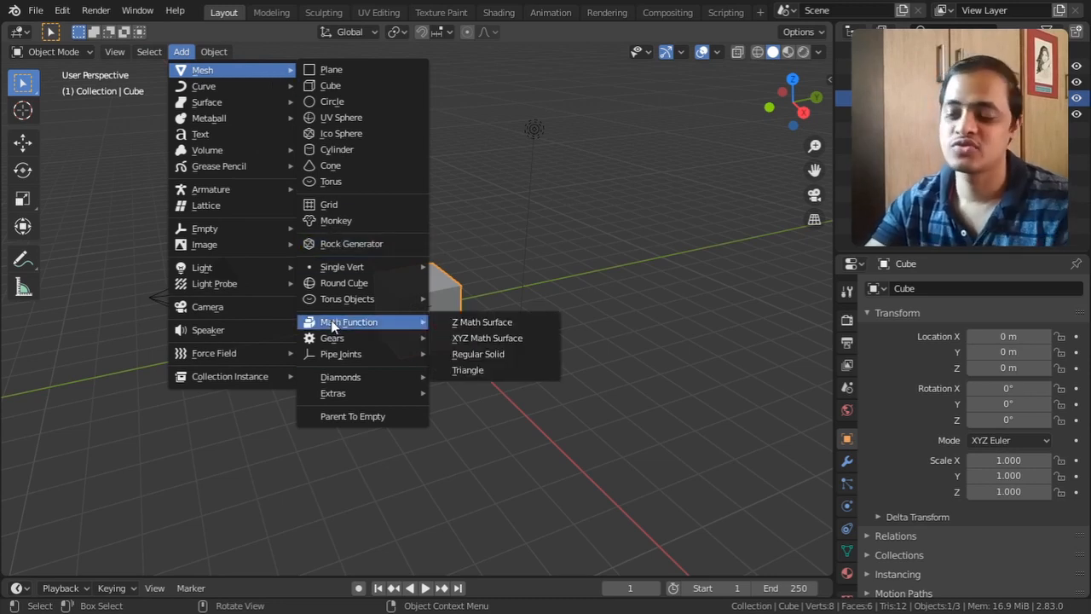
pyautogui.moveTo(363, 301)
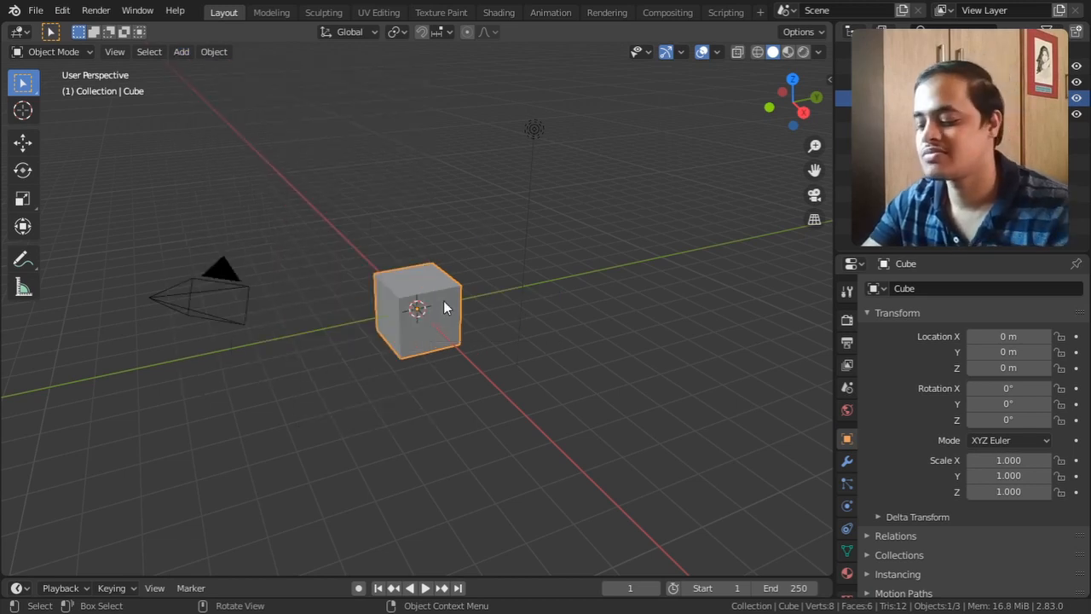
# Step: Delete the default cube and add a Twisted Torus mesh at the world origin
pyautogui.press('Delete')
pyautogui.click(181, 52)
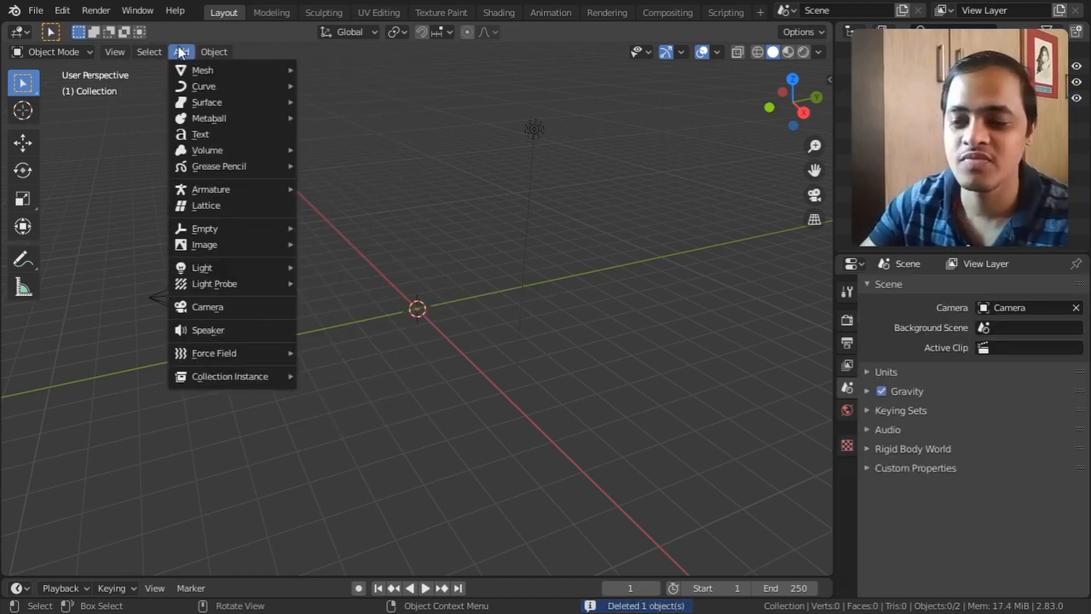
pyautogui.moveTo(347, 297)
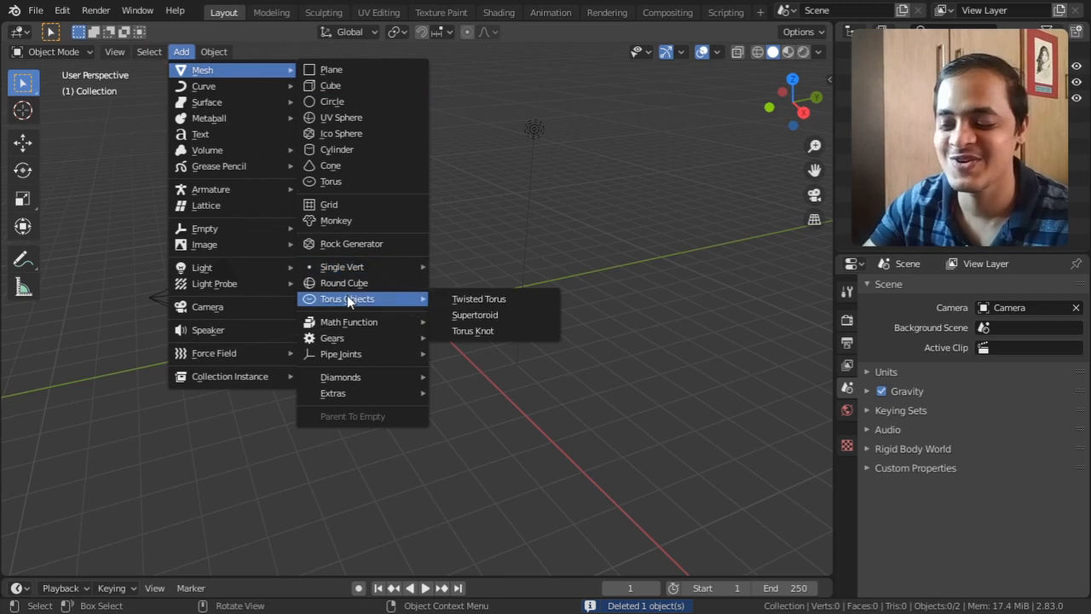
pyautogui.click(480, 299)
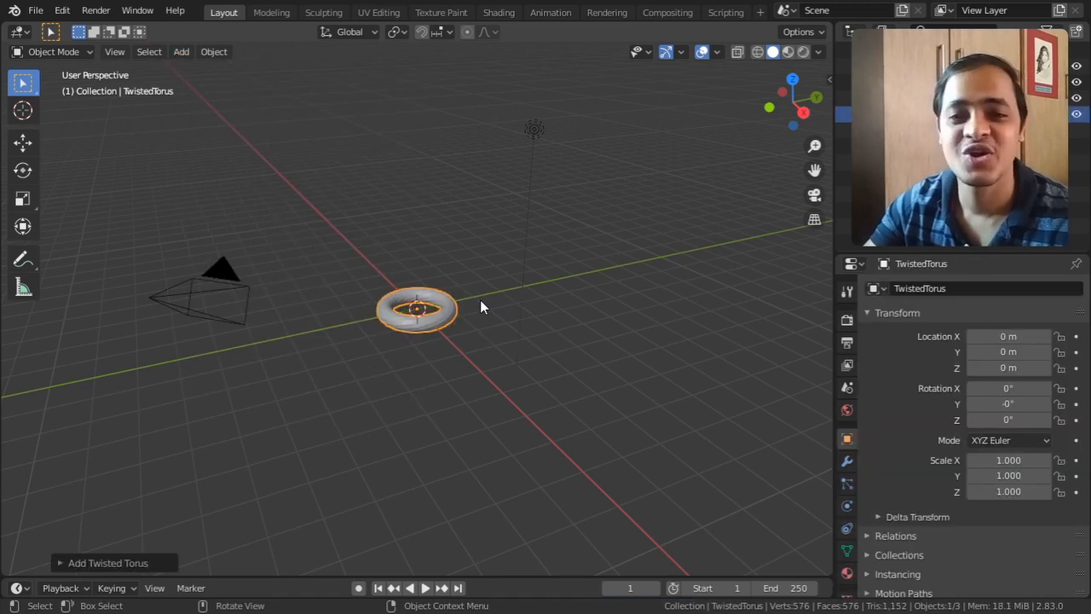
pyautogui.scroll(4, 450, 285)
pyautogui.scroll(2, 454, 318)
pyautogui.keyDown('shift'); pyautogui.moveTo(453, 318); pyautogui.dragTo(525, 292, button='middle'); pyautogui.keyUp('shift')
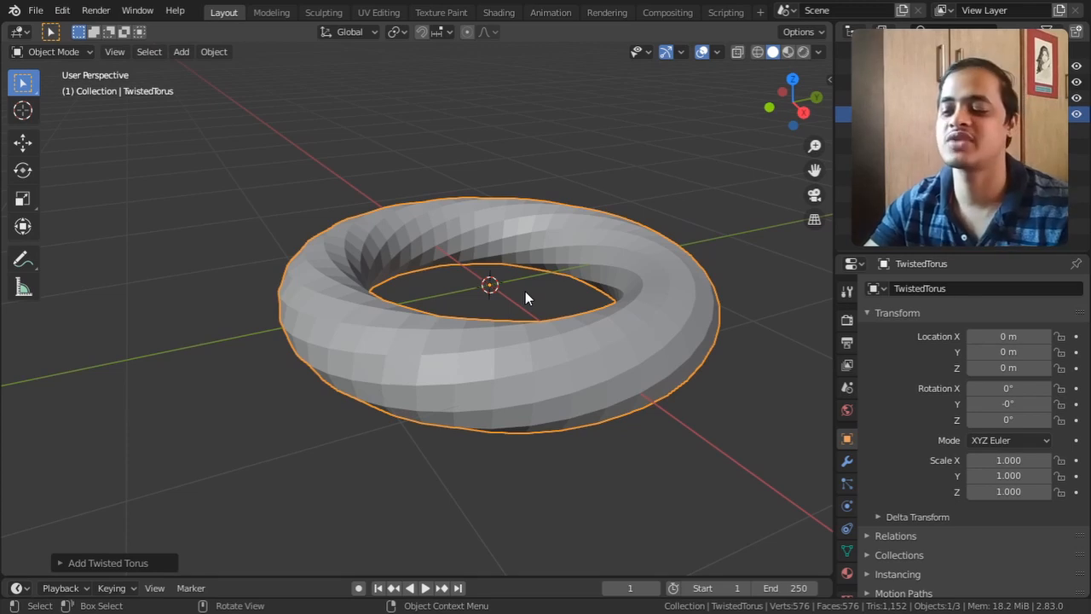
# Step: Add a standard torus mesh and move it about 1.29 m up along the Z axis, above the twisted torus
pyautogui.click(182, 52)
pyautogui.moveTo(189, 69)
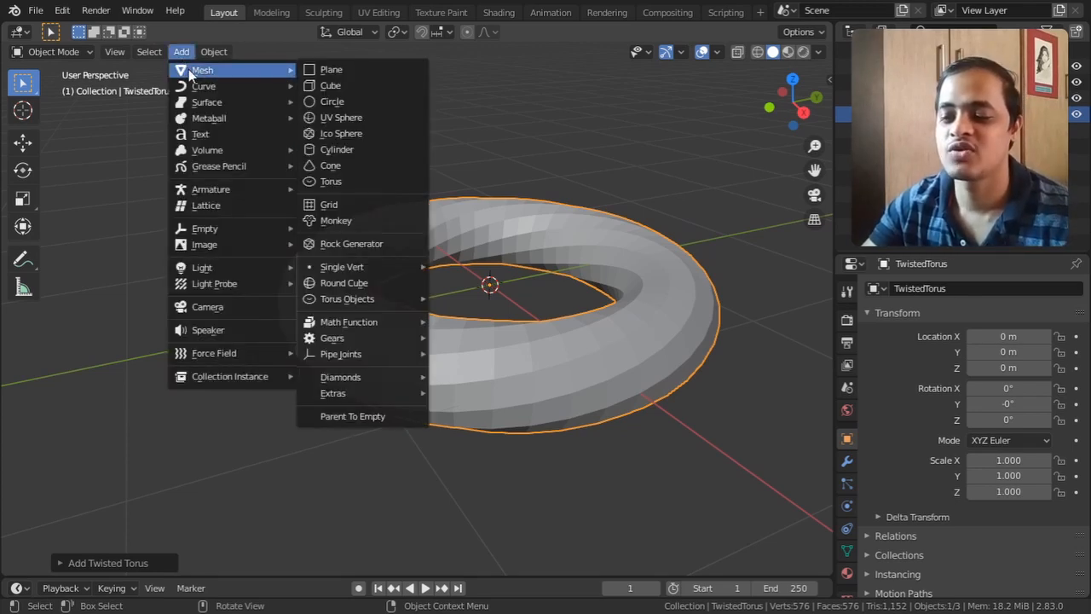
pyautogui.click(381, 181)
pyautogui.press('g')
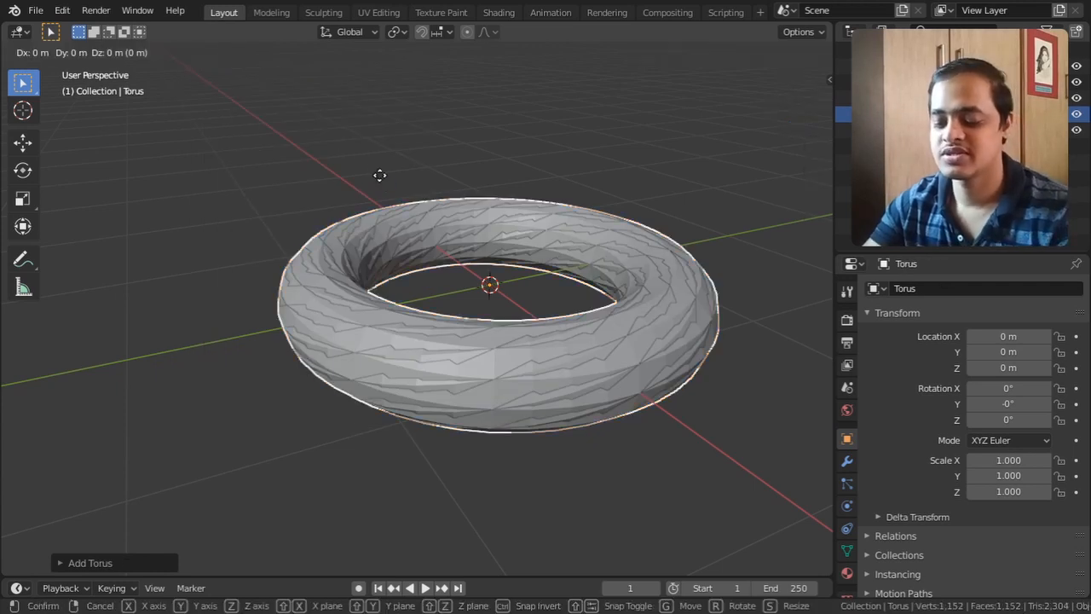
pyautogui.press('z')
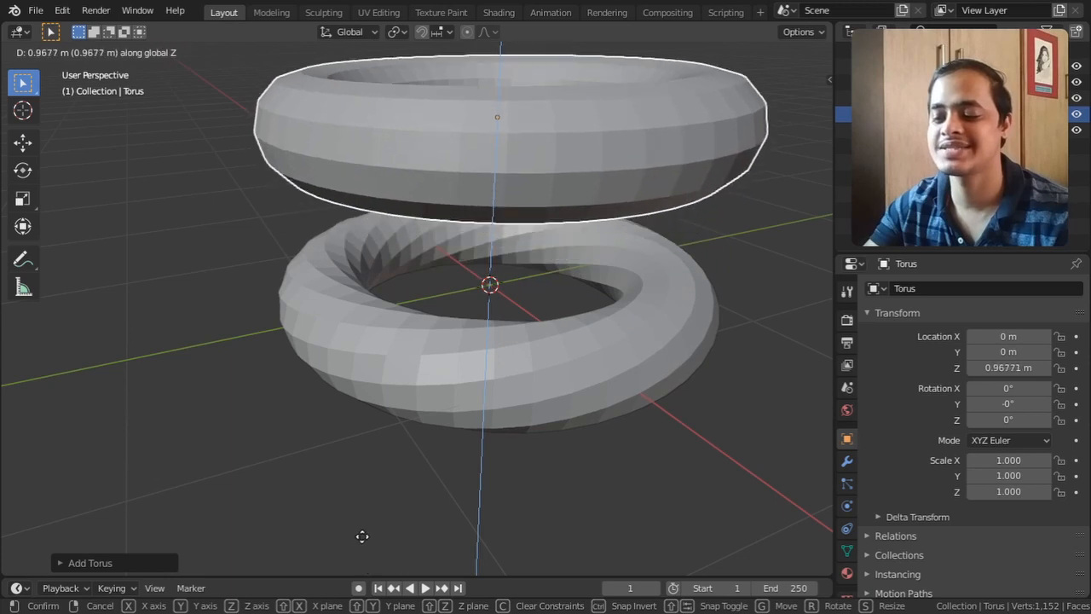
pyautogui.click(359, 472)
pyautogui.keyDown('shift'); pyautogui.moveTo(510, 374); pyautogui.dragTo(498, 444, button='middle'); pyautogui.keyUp('shift')
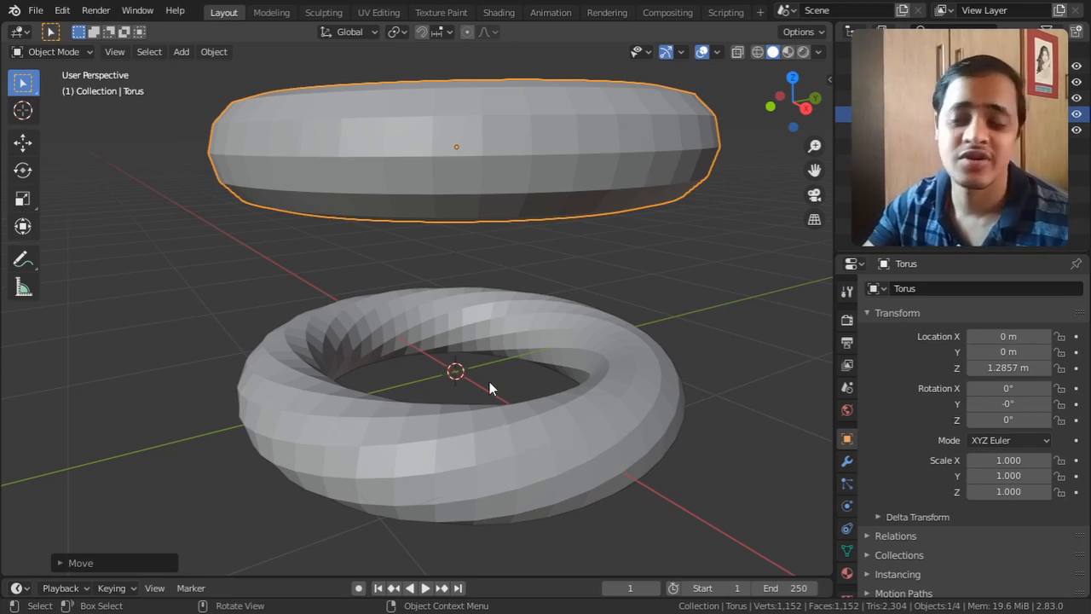
# Step: Delete both the raised standard torus and the twisted torus from the scene
pyautogui.press('Delete')
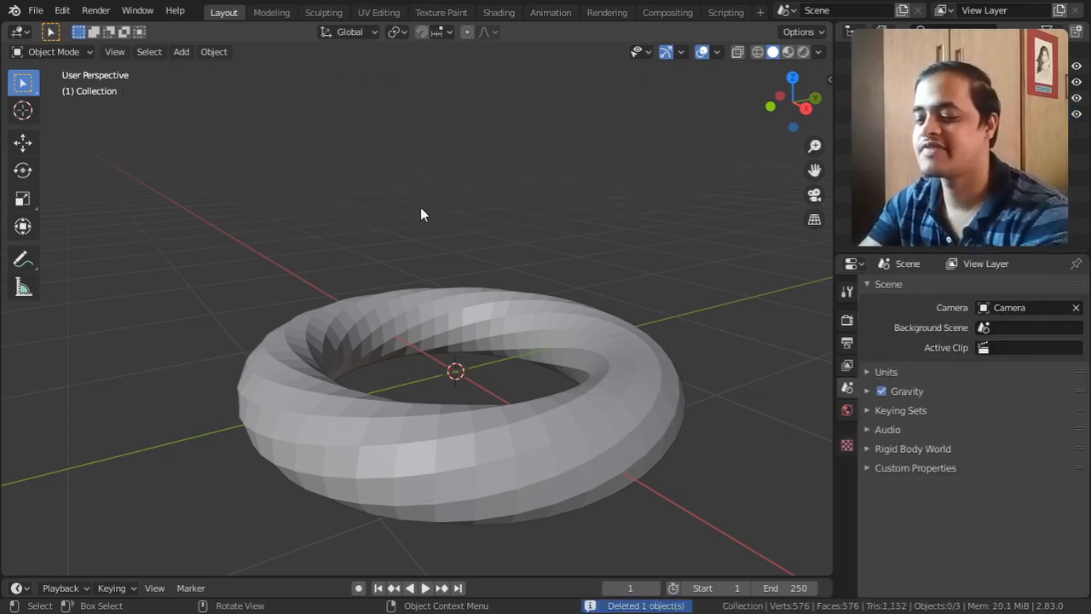
pyautogui.click(409, 300)
pyautogui.press('Delete')
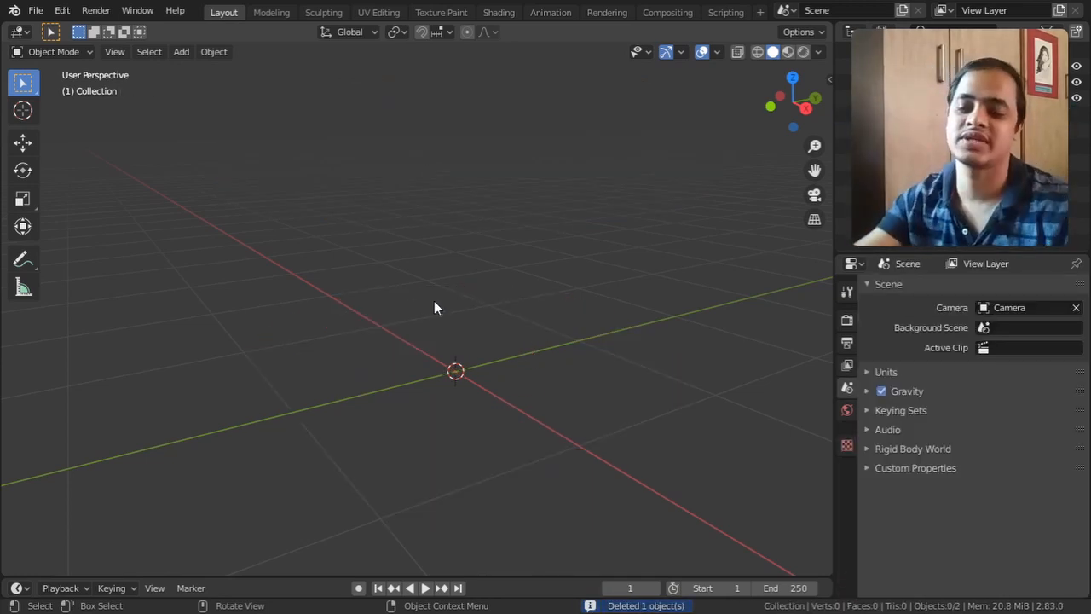
# Step: Add a new Twisted Torus mesh at the world origin of the emptied scene
pyautogui.click(182, 51)
pyautogui.moveTo(213, 70)
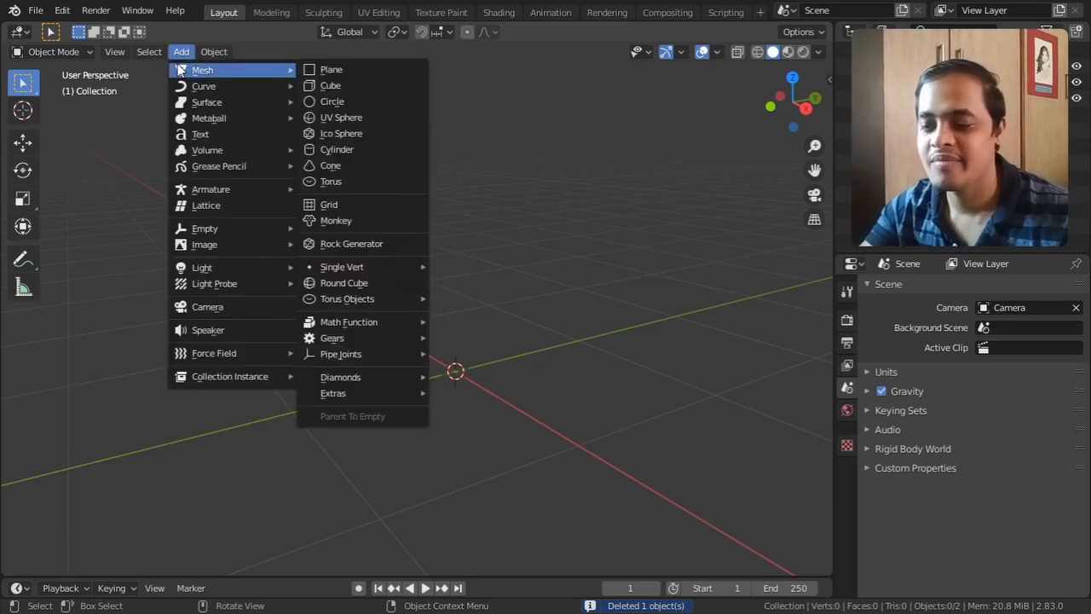
pyautogui.moveTo(371, 297)
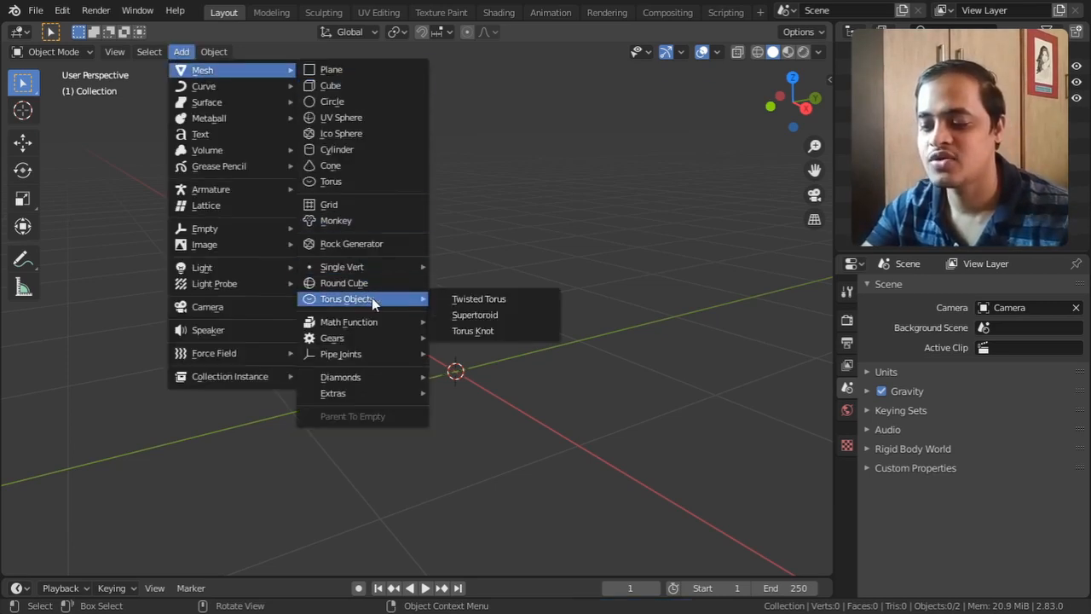
pyautogui.click(463, 295)
pyautogui.moveTo(474, 291); pyautogui.dragTo(484, 337, button='middle')
# Step: Set the twisted torus's major radius to 0.94, minor radius to 0.19, major segments to 32 and minor segments to 14
pyautogui.click(109, 562)
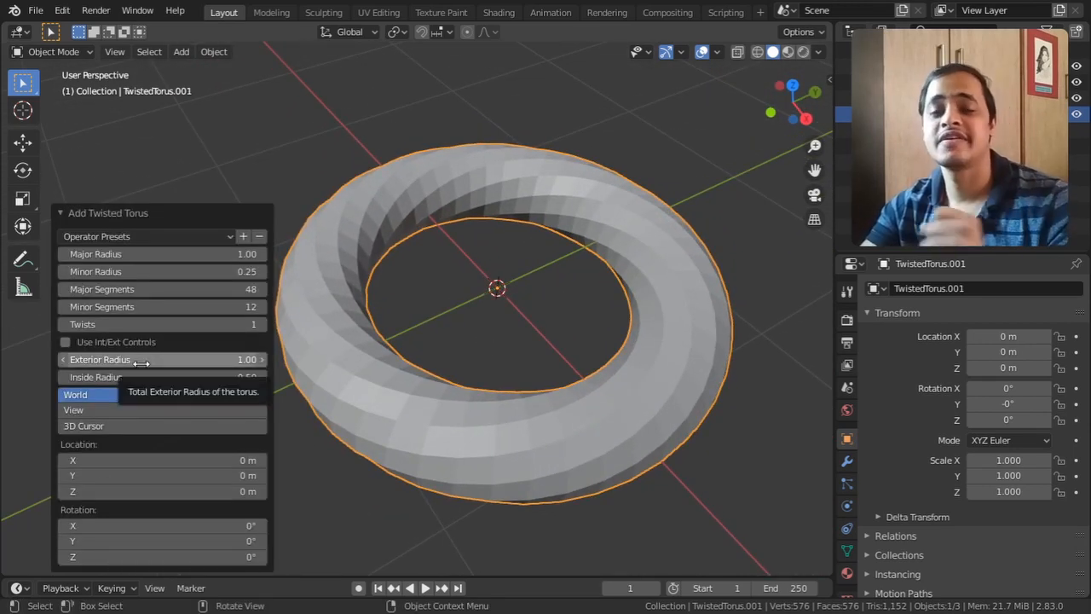
pyautogui.click(124, 234)
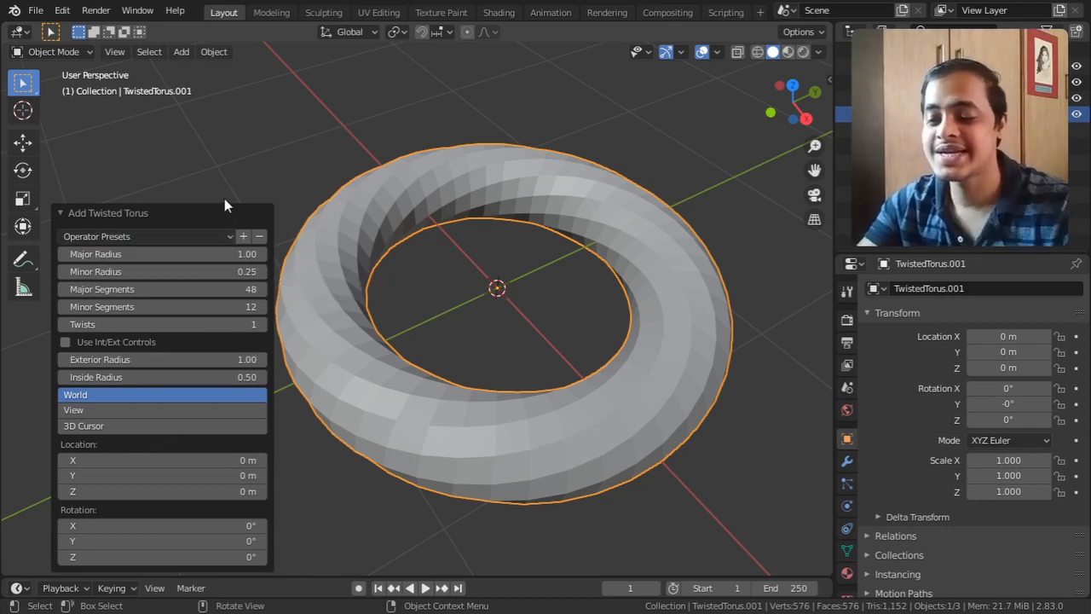
pyautogui.moveTo(156, 256)
pyautogui.mouseDown()
pyautogui.moveTo(205, 256)
pyautogui.moveTo(130, 256)
pyautogui.moveTo(188, 256)
pyautogui.moveTo(138, 256)
pyautogui.moveTo(179, 271)
pyautogui.moveTo(123, 271)
pyautogui.moveTo(171, 271)
pyautogui.moveTo(141, 271)
pyautogui.mouseUp()
pyautogui.keyDown('shift'); pyautogui.moveTo(235, 290); pyautogui.dragTo(275, 277, button='middle'); pyautogui.keyUp('shift')
pyautogui.moveTo(395, 308); pyautogui.dragTo(373, 276, button='middle')
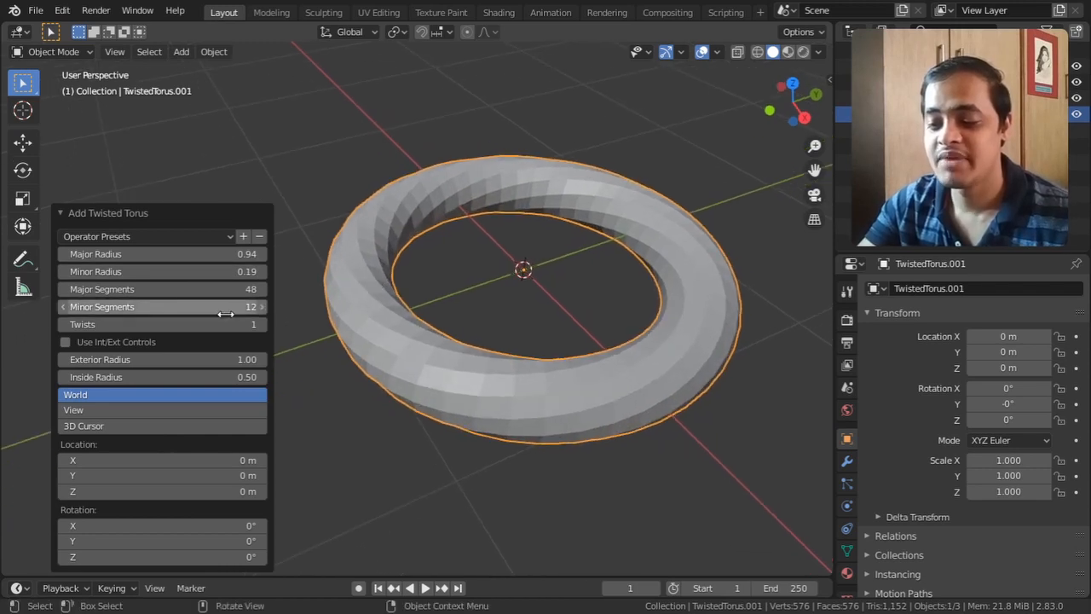
pyautogui.moveTo(162, 287); pyautogui.dragTo(135, 287)
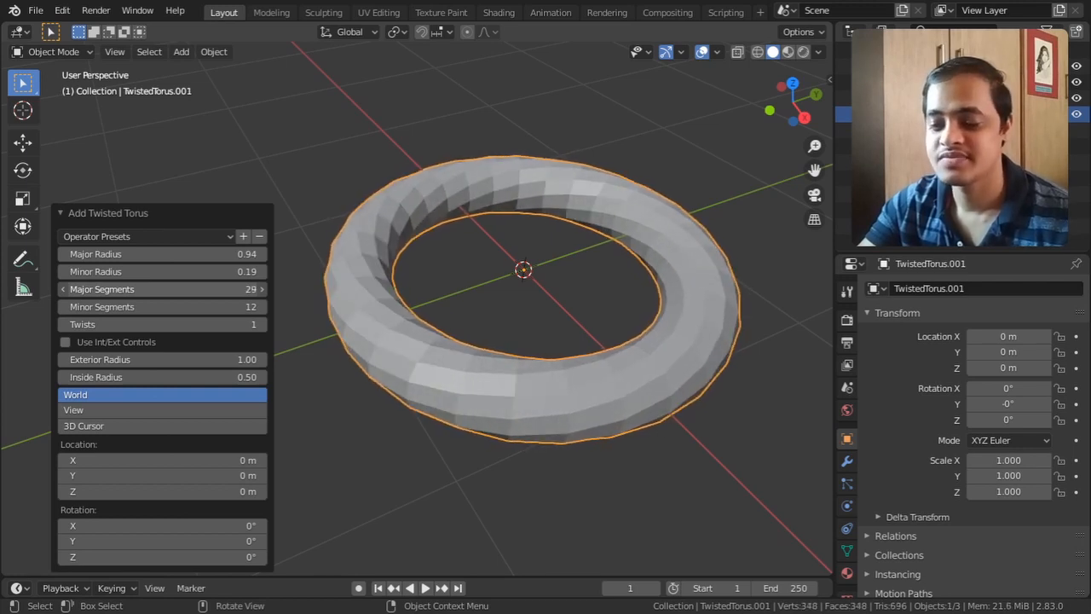
pyautogui.moveTo(147, 306)
pyautogui.mouseDown()
pyautogui.moveTo(118, 306)
pyautogui.moveTo(148, 306)
pyautogui.mouseUp()
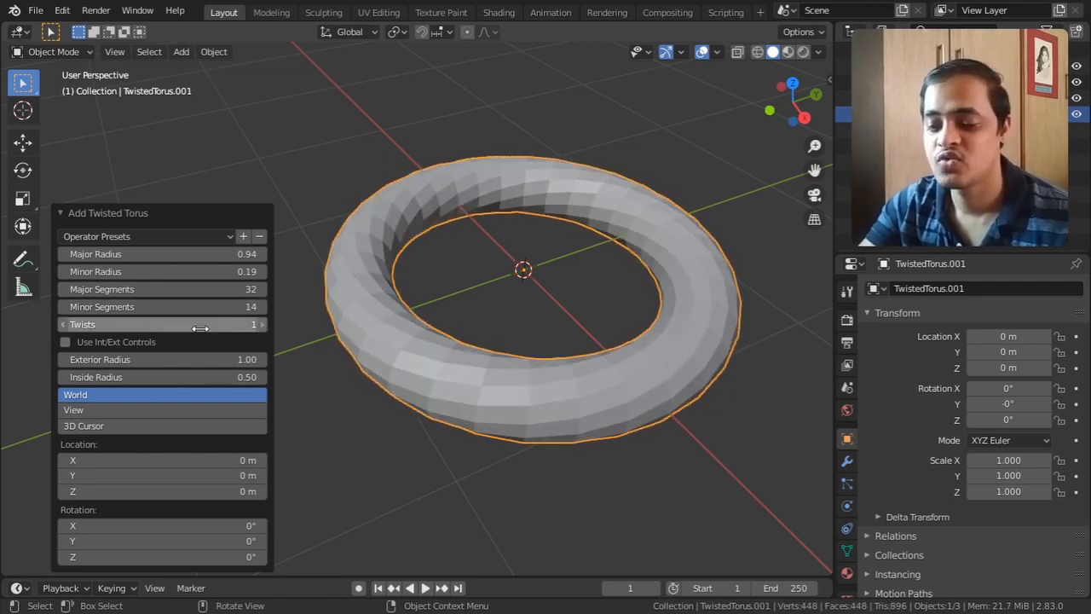
# Step: Set the twisted torus's number of twists to 0
pyautogui.keyDown('shift'); pyautogui.moveTo(360, 291); pyautogui.dragTo(347, 310, button='middle'); pyautogui.keyUp('shift')
pyautogui.scroll(1, 357, 277)
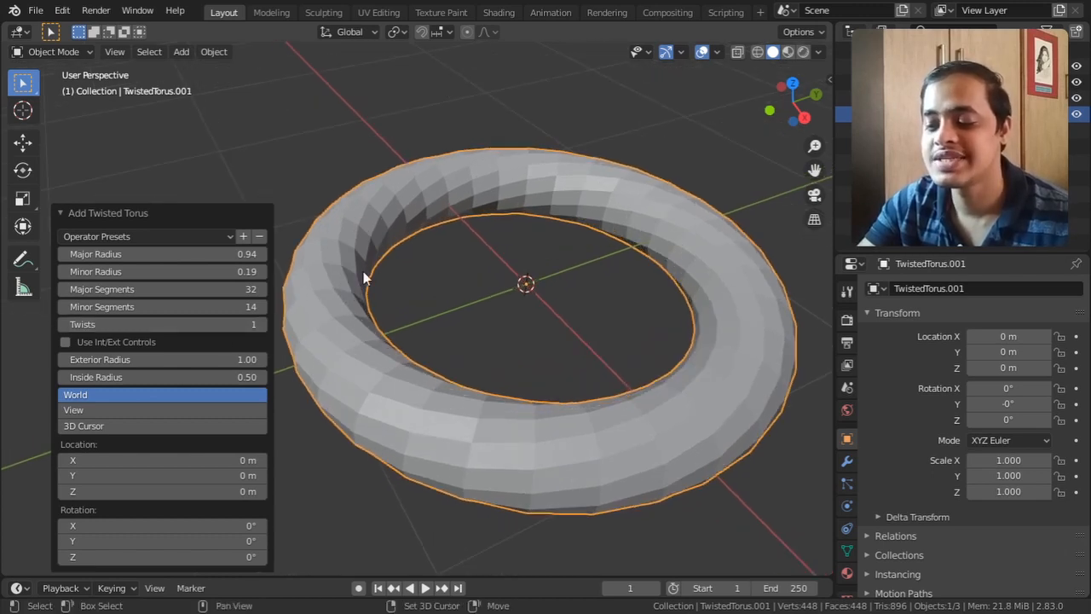
pyautogui.click(62, 326)
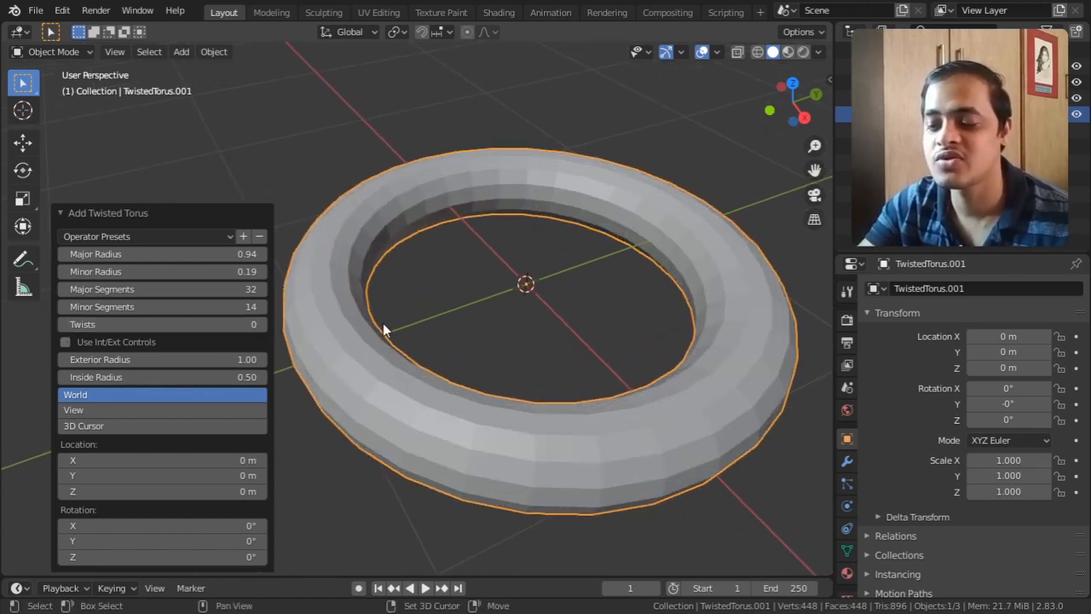
pyautogui.moveTo(383, 323); pyautogui.dragTo(405, 312, button='middle')
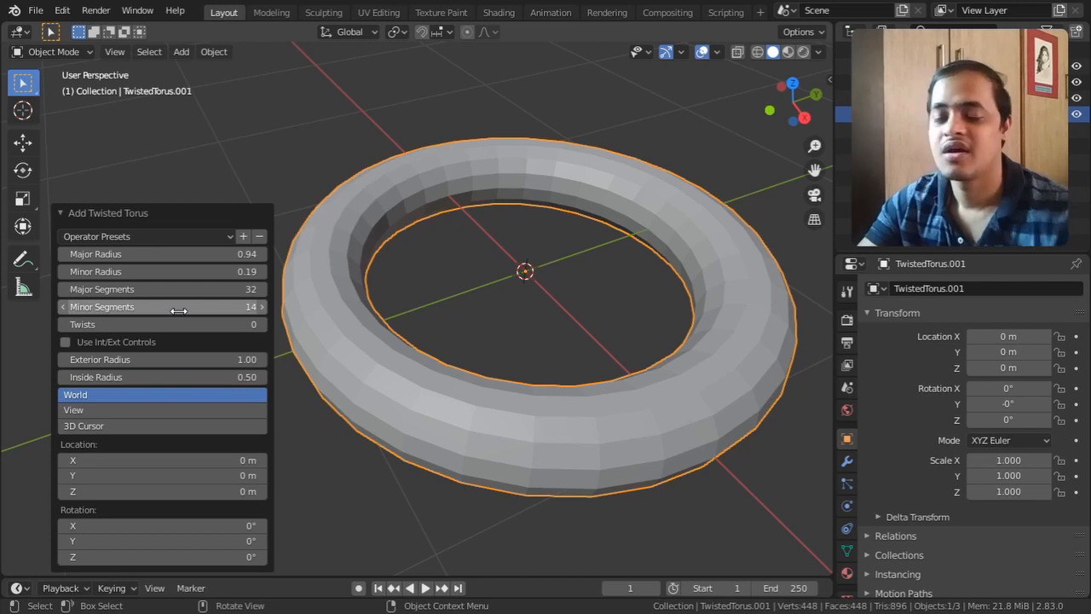
# Step: Reduce the twisted torus's minor segments to 8
pyautogui.click(64, 308)
pyautogui.click(64, 308)
pyautogui.click(64, 308)
pyautogui.click(64, 308)
pyautogui.click(64, 308)
pyautogui.click(64, 308)
pyautogui.moveTo(490, 300); pyautogui.dragTo(494, 332, button='middle')
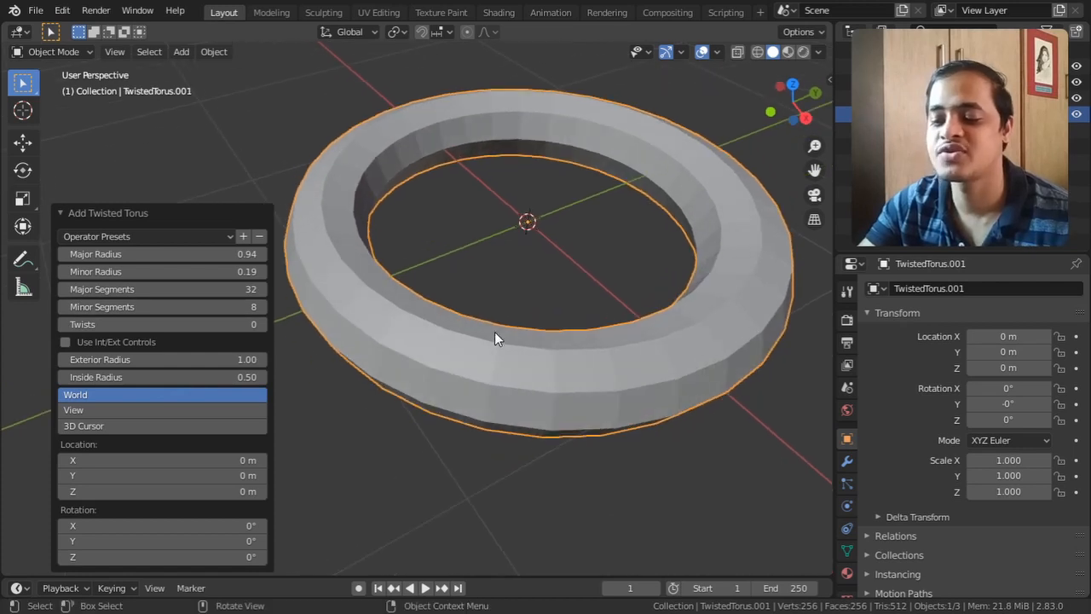
# Step: Increase the torus's twists one at a time up to 5
pyautogui.click(262, 324)
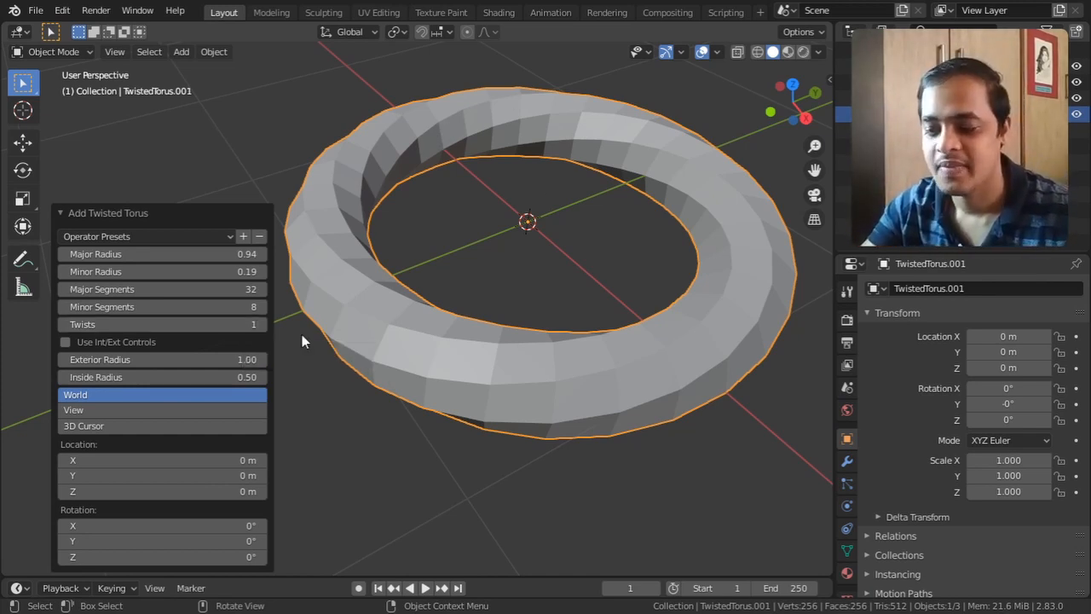
pyautogui.click(263, 325)
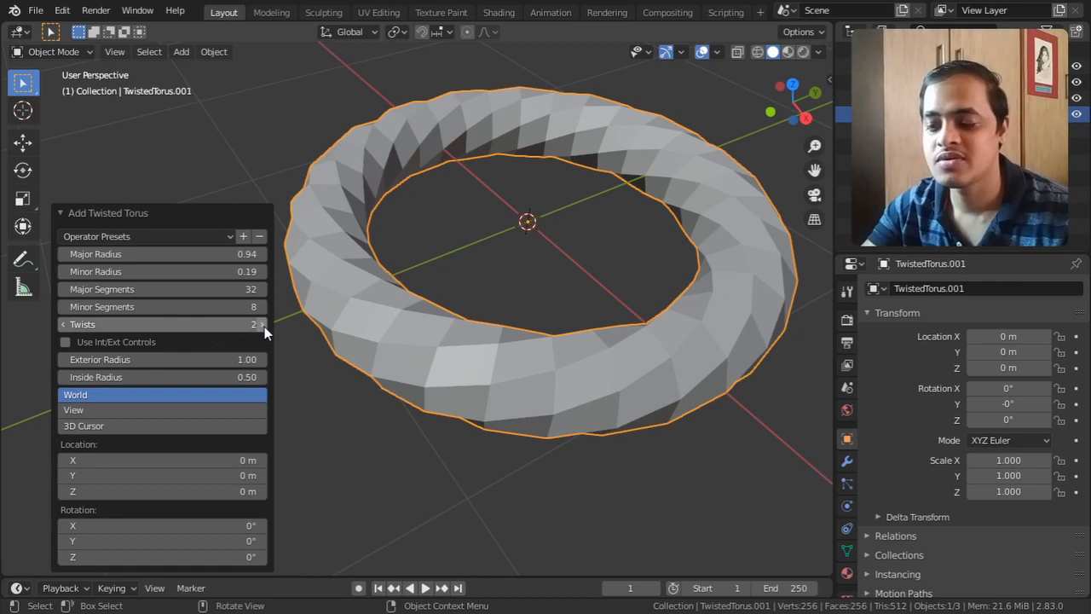
pyautogui.click(263, 325)
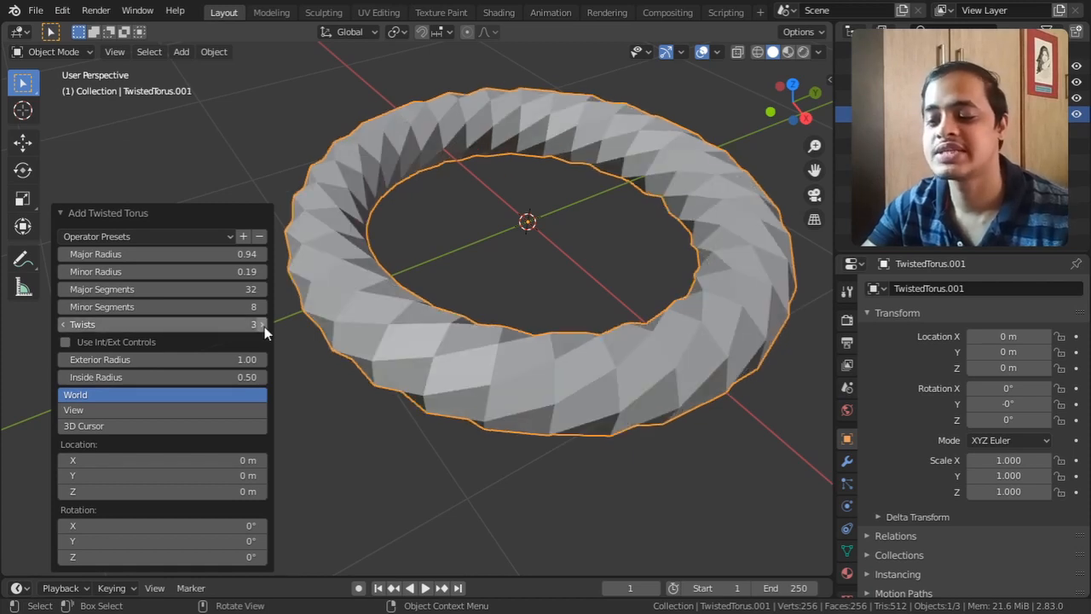
pyautogui.click(263, 324)
pyautogui.click(262, 325)
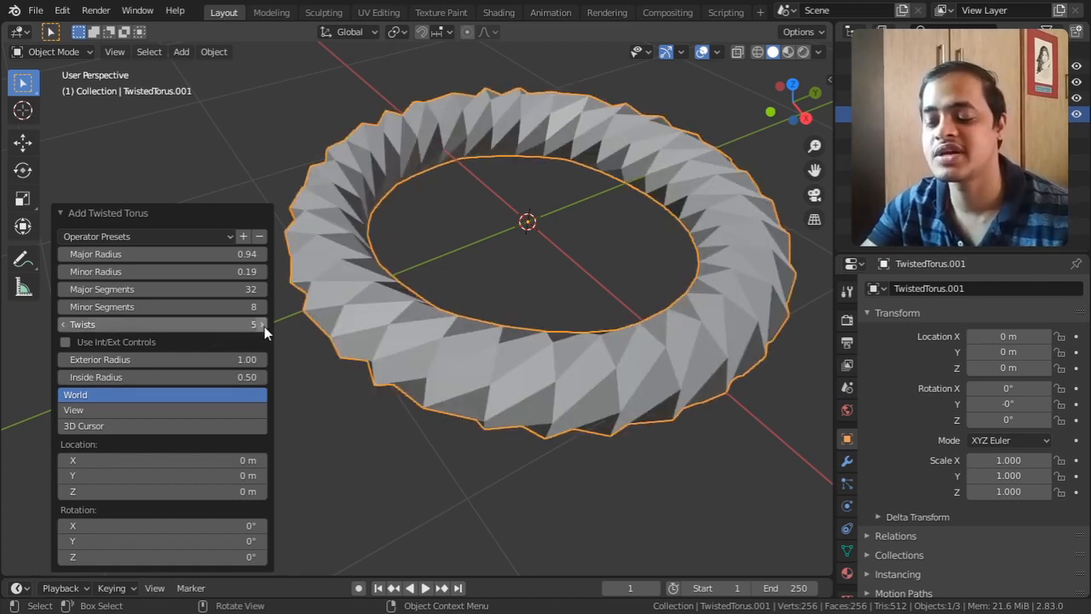
# Step: Reduce the torus's twists to 1
pyautogui.click(63, 325)
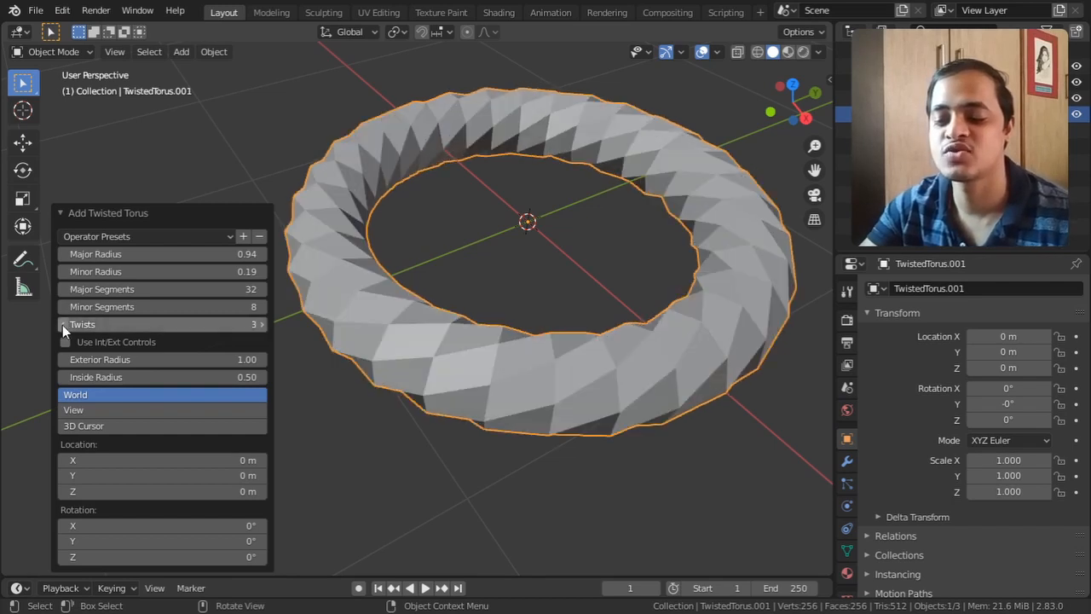
pyautogui.click(63, 325)
pyautogui.click(63, 324)
pyautogui.click(63, 325)
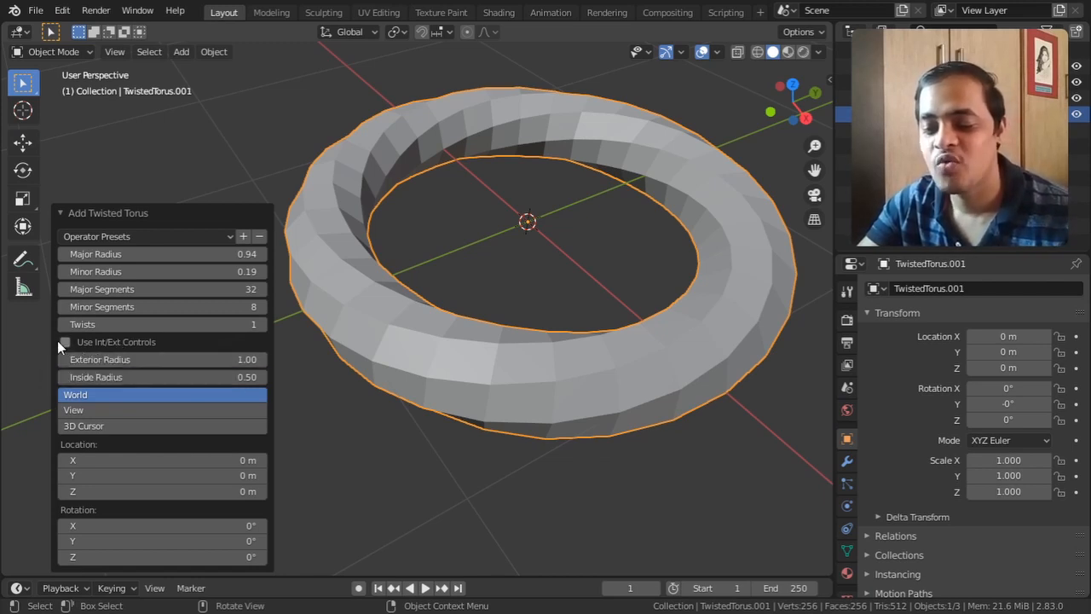
# Step: Set the torus's exterior radius to 2.05 and enable the interior/exterior radius controls
pyautogui.moveTo(114, 363); pyautogui.dragTo(170, 364)
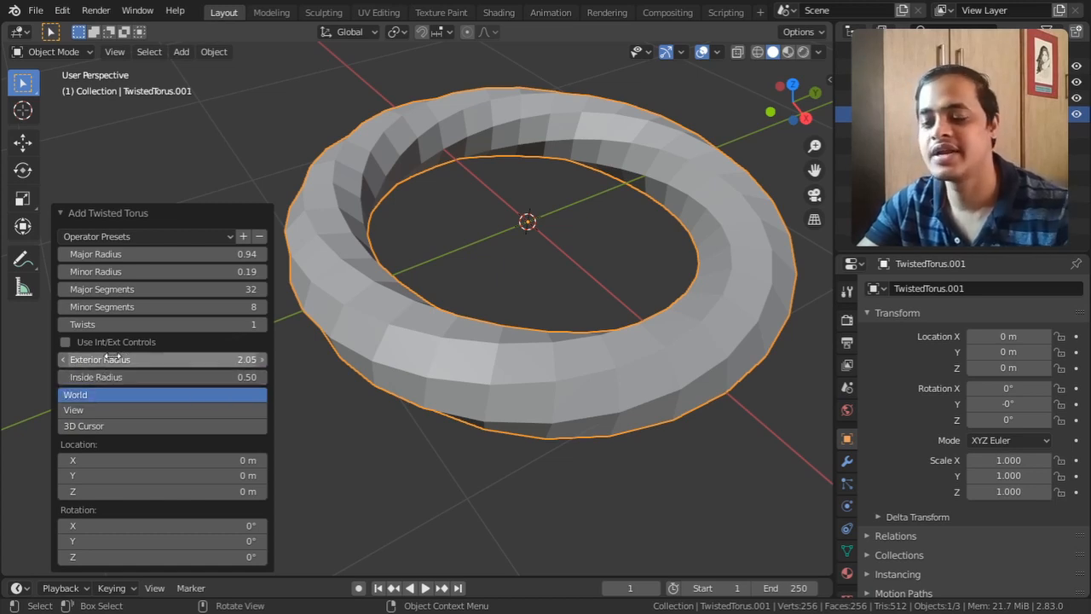
pyautogui.click(67, 341)
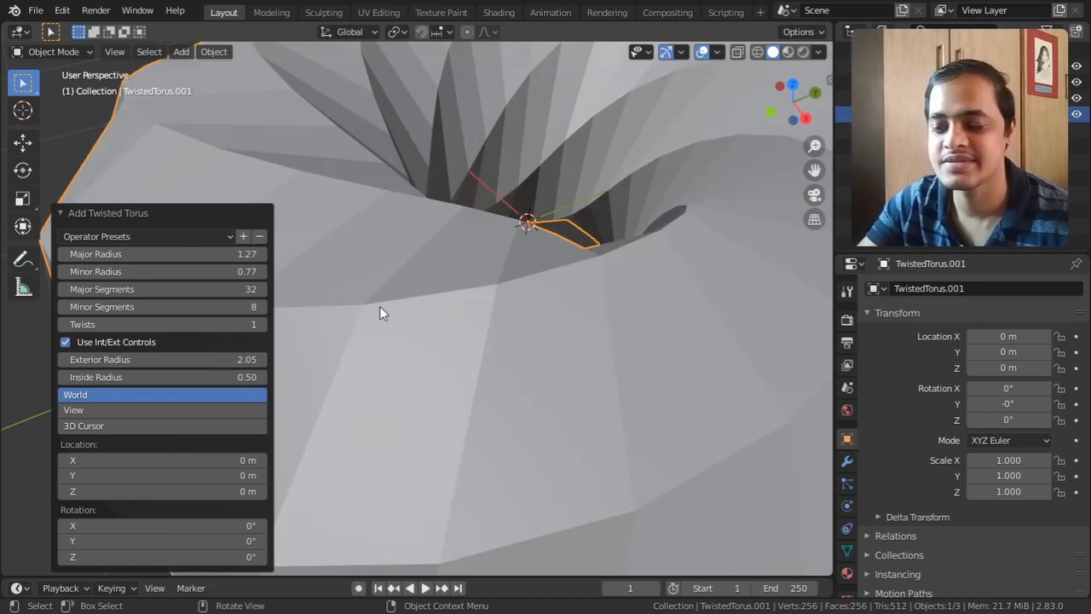
# Step: Reduce the twisted torus's exterior radius to 0.88 and view the ring from above
pyautogui.scroll(-5, 433, 300)
pyautogui.scroll(1, 466, 302)
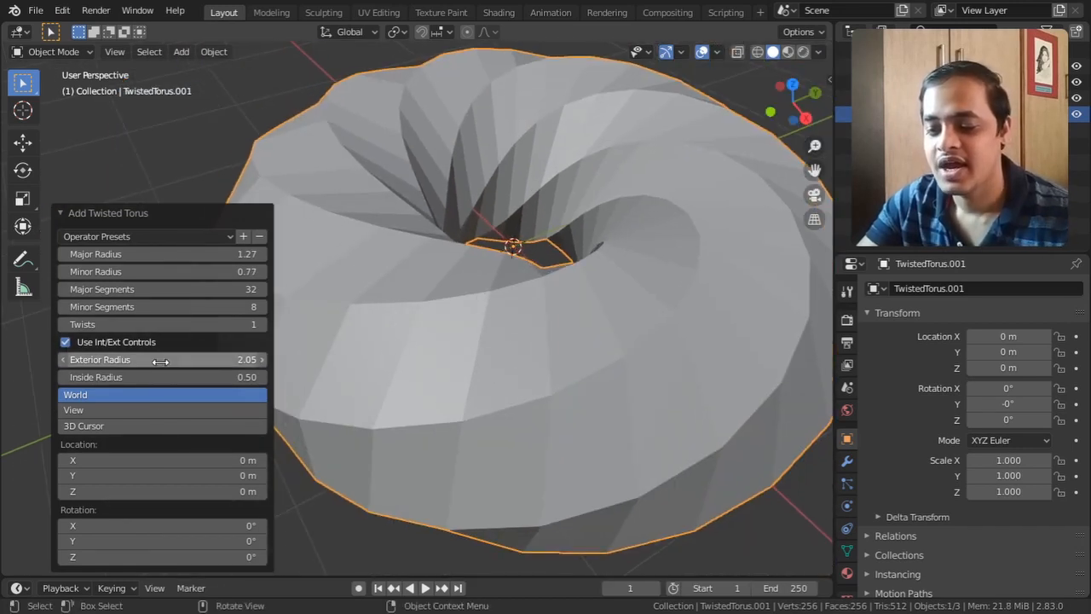
pyautogui.moveTo(158, 361); pyautogui.dragTo(75, 362)
pyautogui.moveTo(511, 272); pyautogui.dragTo(451, 361, button='middle')
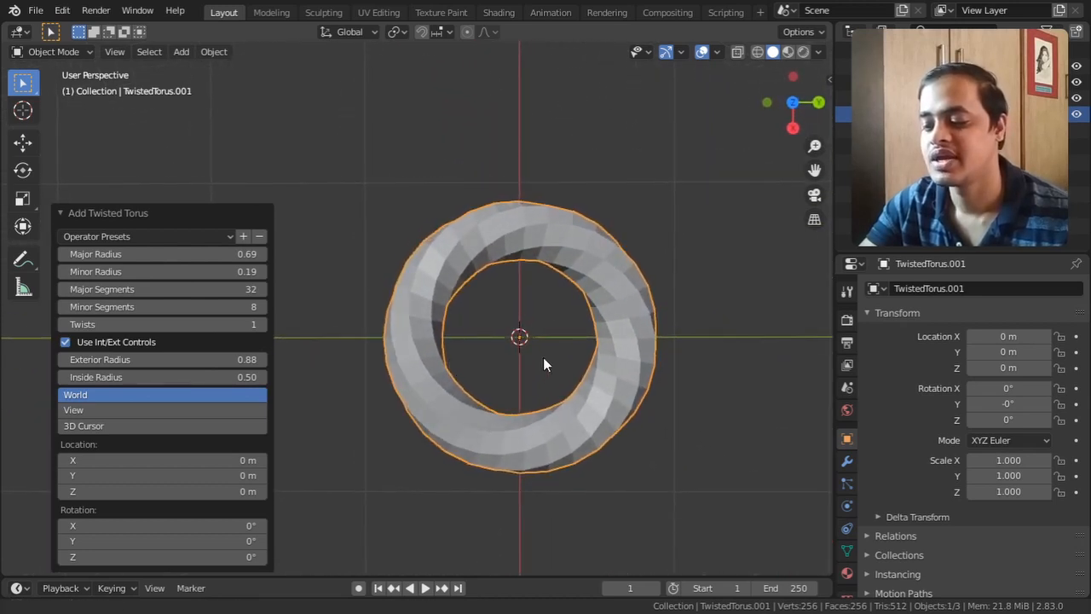
pyautogui.keyDown('shift'); pyautogui.moveTo(543, 359); pyautogui.dragTo(535, 341, button='middle'); pyautogui.keyUp('shift')
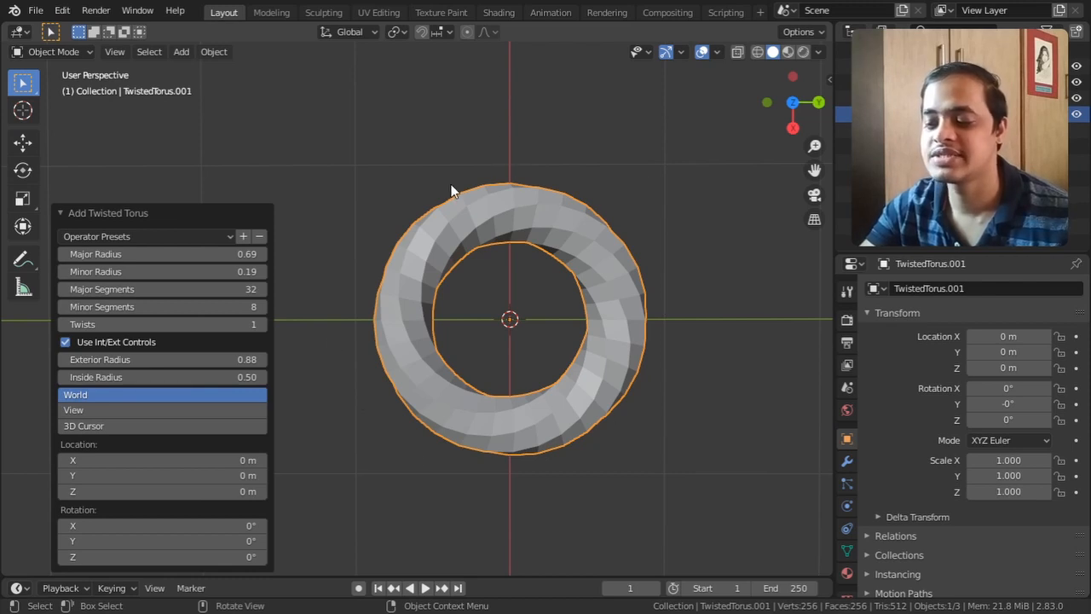
# Step: Set the twisted torus's exterior radius to 1.21 and its inside radius to 0.65
pyautogui.moveTo(213, 359); pyautogui.dragTo(255, 359)
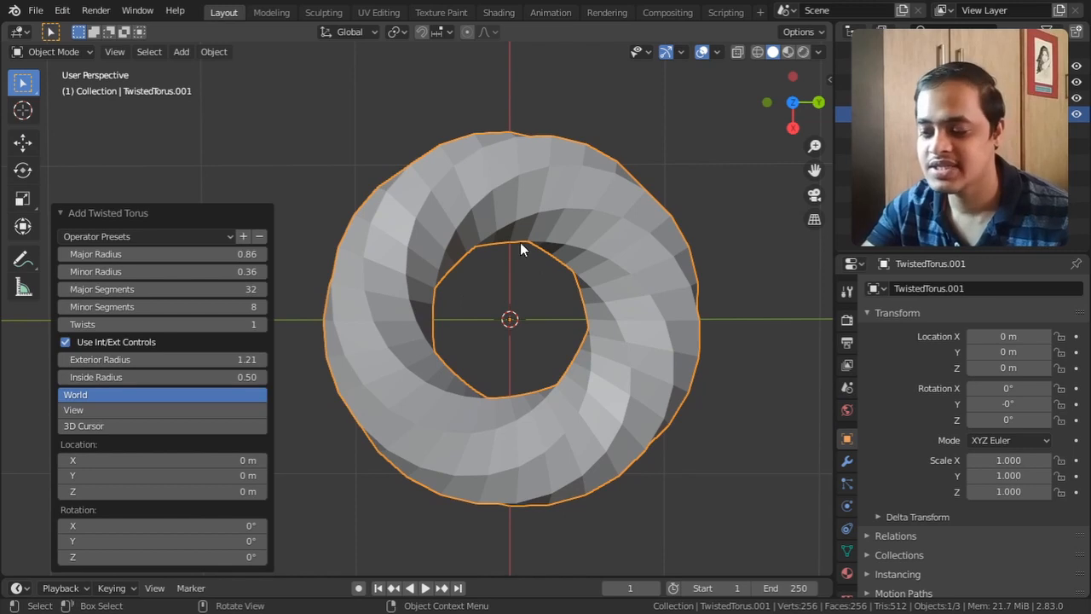
pyautogui.moveTo(140, 377); pyautogui.dragTo(194, 377)
pyautogui.moveTo(338, 386); pyautogui.dragTo(414, 366, button='middle')
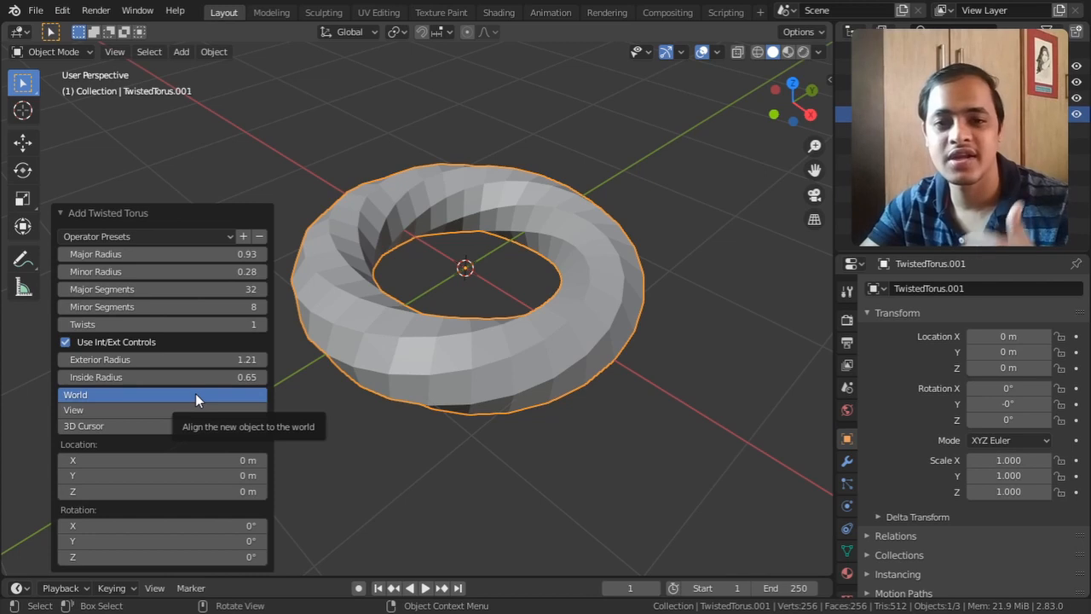
# Step: Align the twisted torus to the view, and realign it from a second viewing angle
pyautogui.click(178, 410)
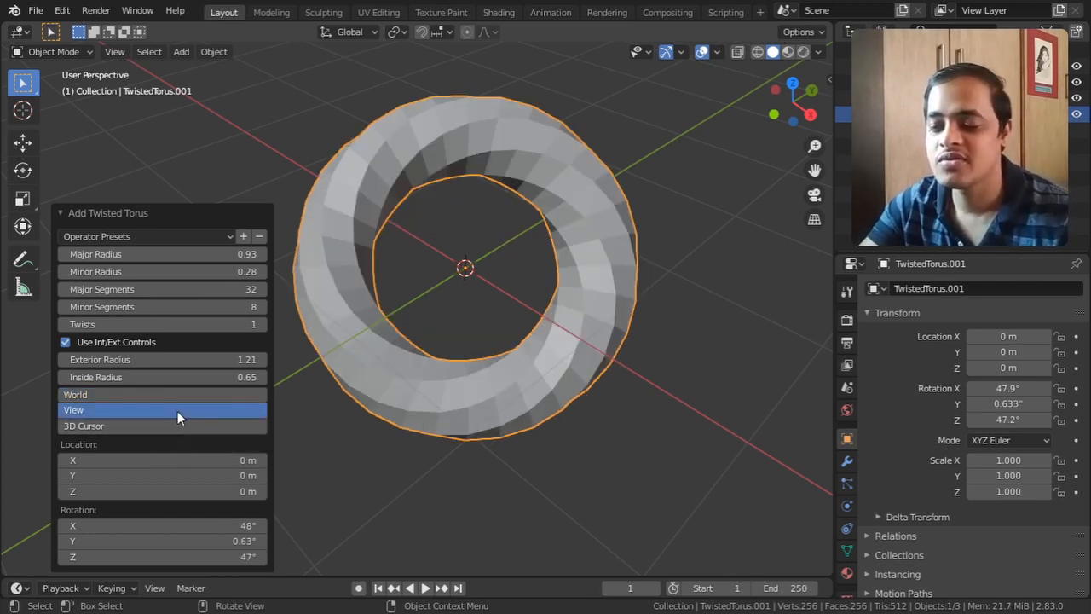
pyautogui.moveTo(541, 365); pyautogui.dragTo(400, 354, button='middle')
pyautogui.click(190, 410)
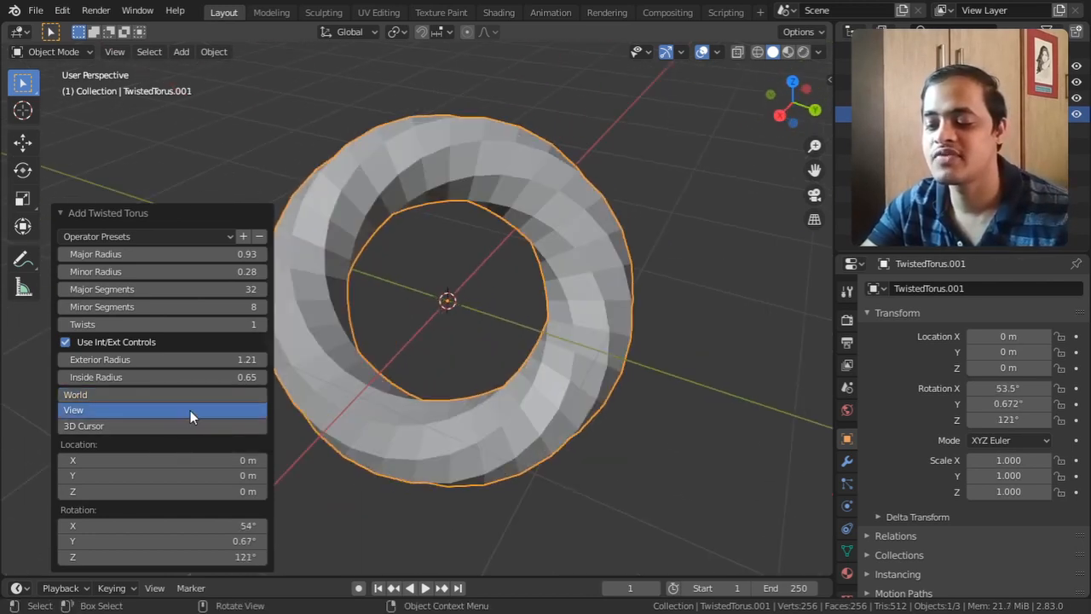
pyautogui.moveTo(573, 404); pyautogui.dragTo(464, 392, button='middle')
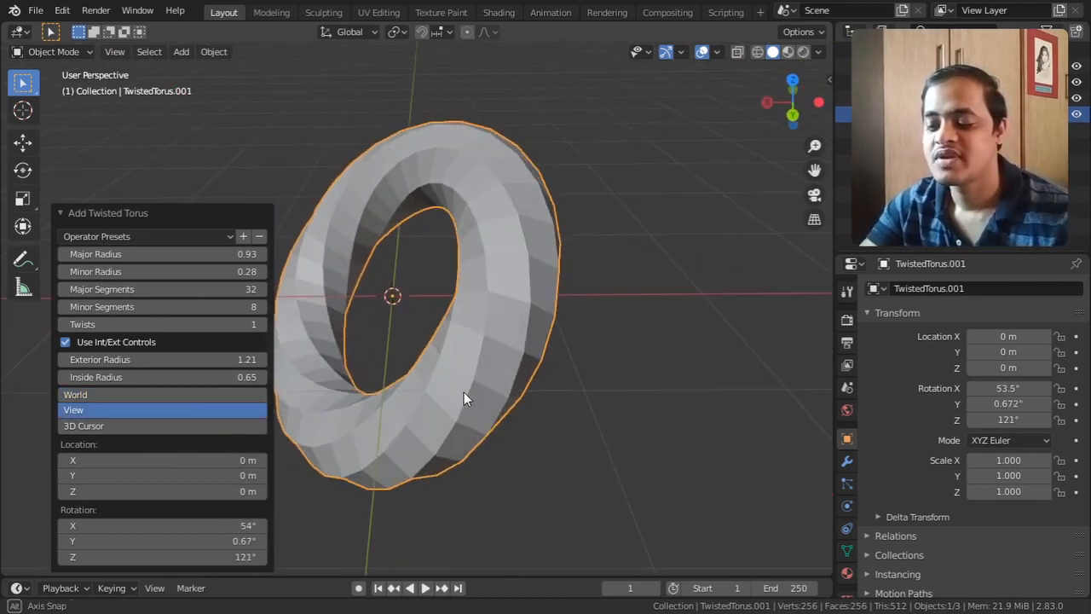
# Step: Align the torus to the 3D cursor and set its location to X -0.54 m, Y -0.24 m, Z 0.38 m
pyautogui.click(199, 426)
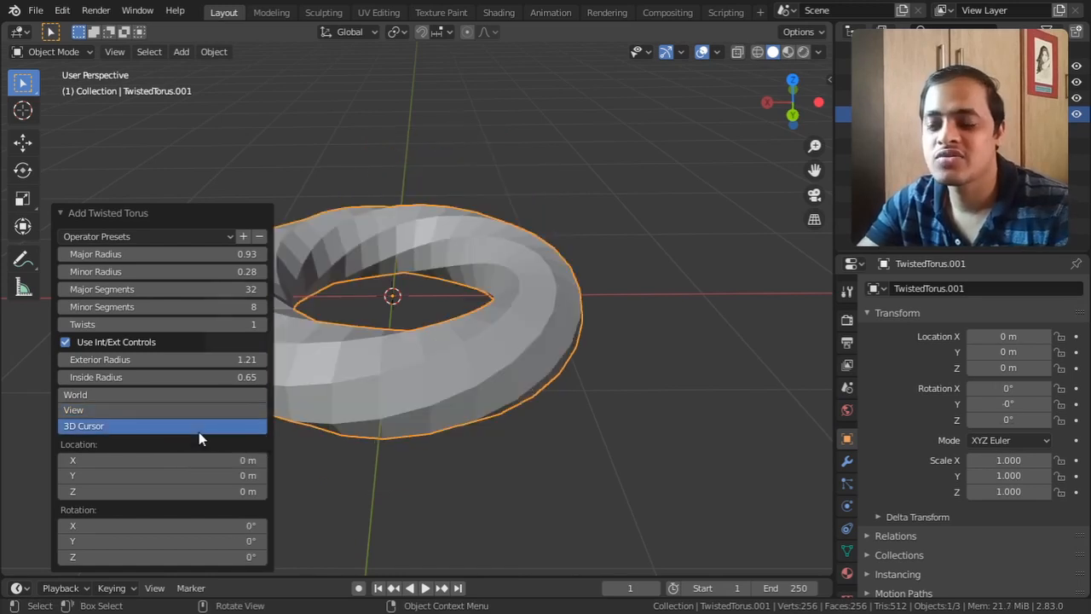
pyautogui.moveTo(423, 404); pyautogui.dragTo(541, 375, button='middle')
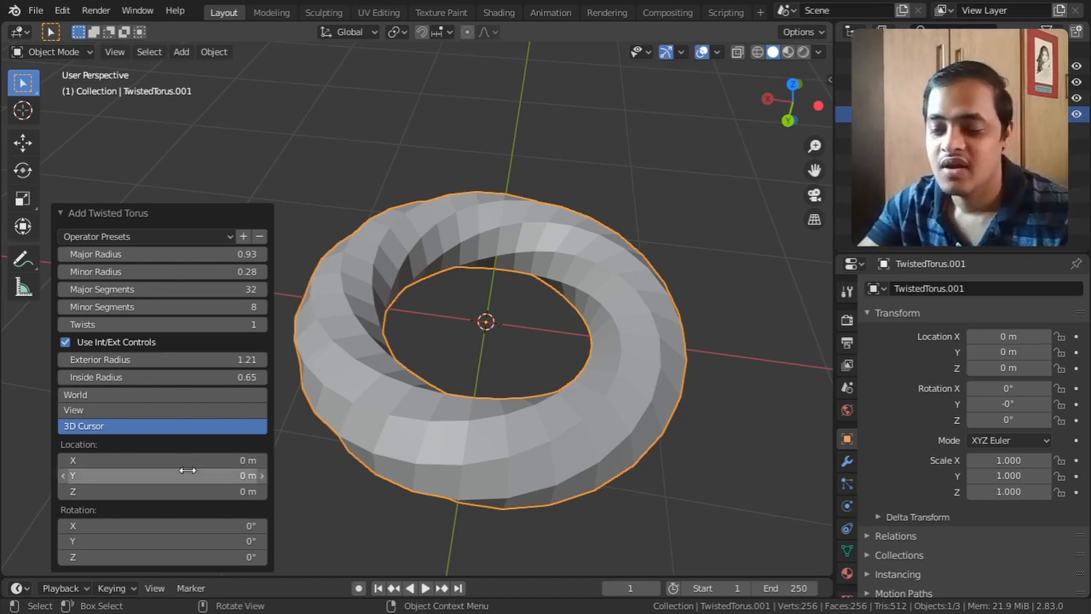
pyautogui.moveTo(182, 460); pyautogui.dragTo(182, 492)
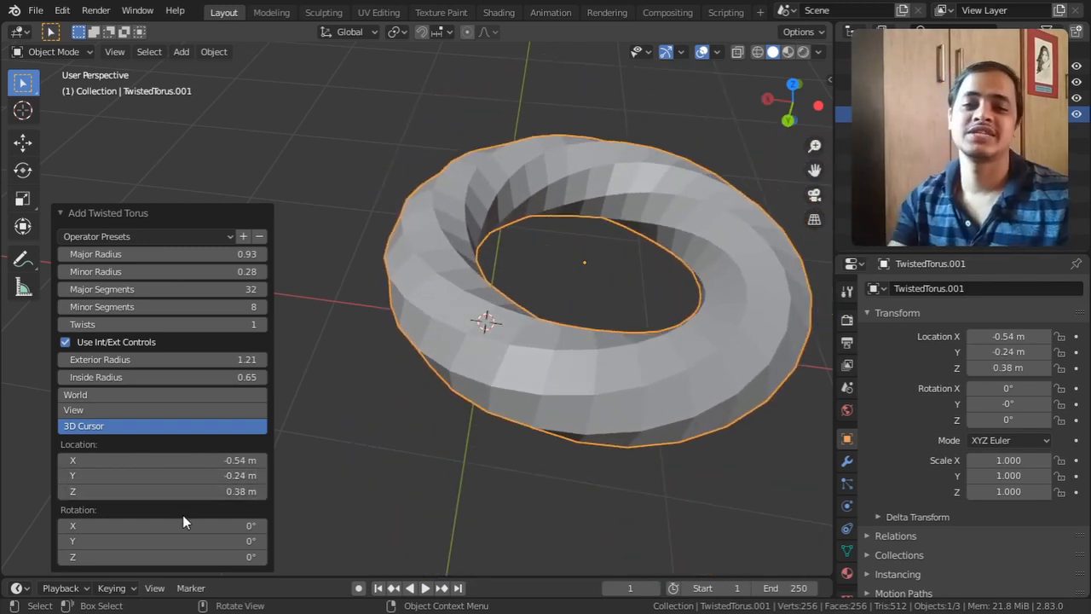